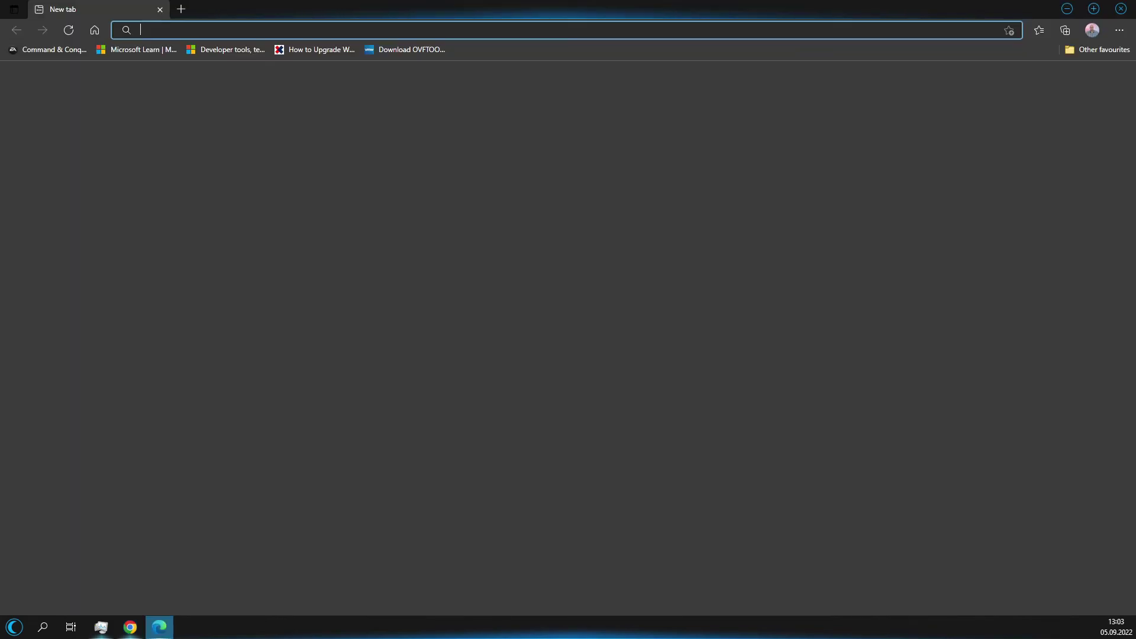
# - Open esxi7.datateam.center in the browser and continue to the site past the certificate warning
pyautogui.write('esxi')
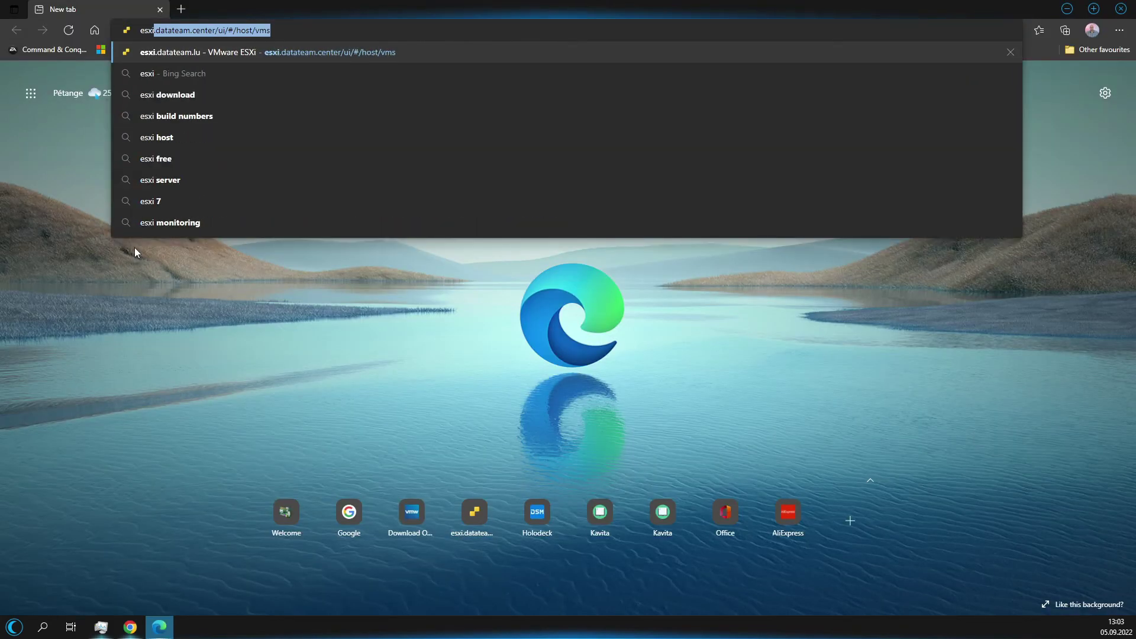
pyautogui.write('7.data')
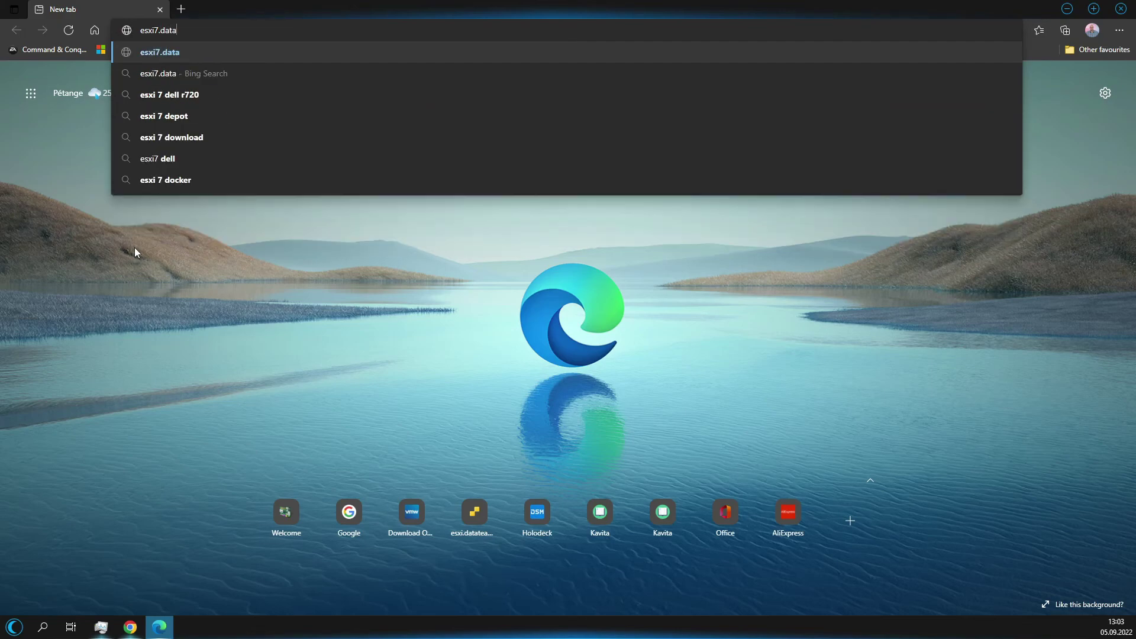
pyautogui.write('team.center')
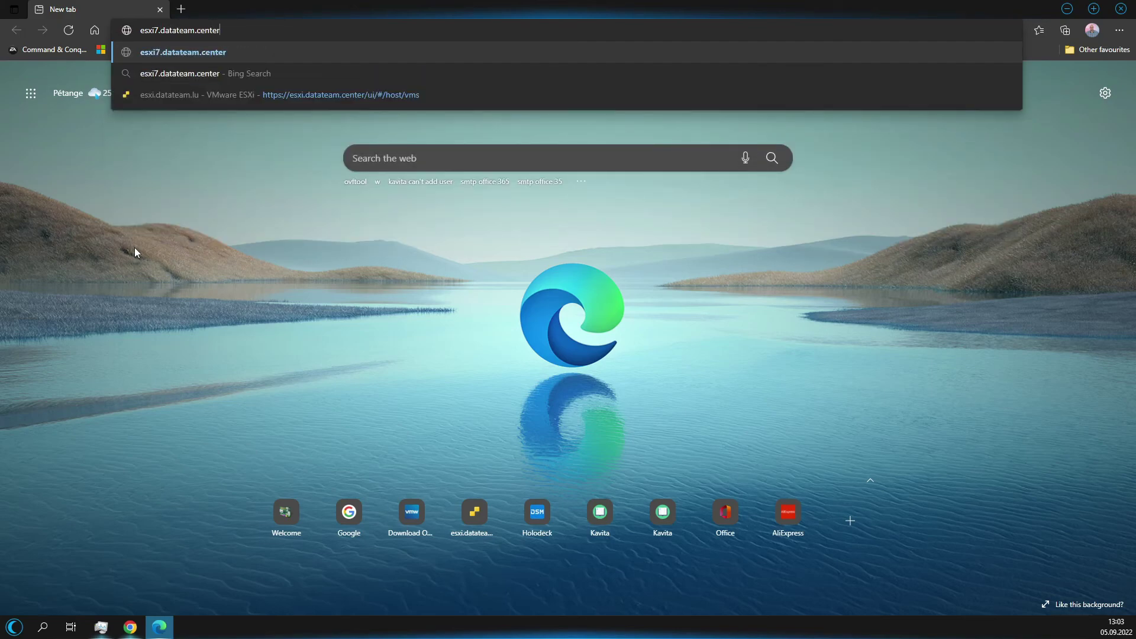
pyautogui.press('Return')
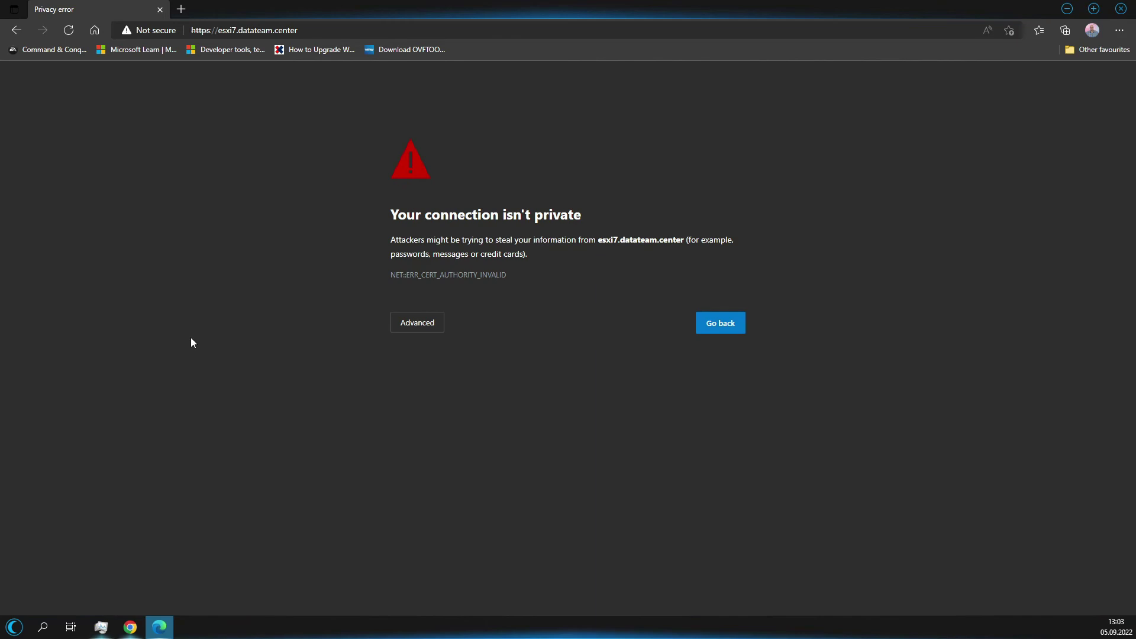
pyautogui.click(408, 324)
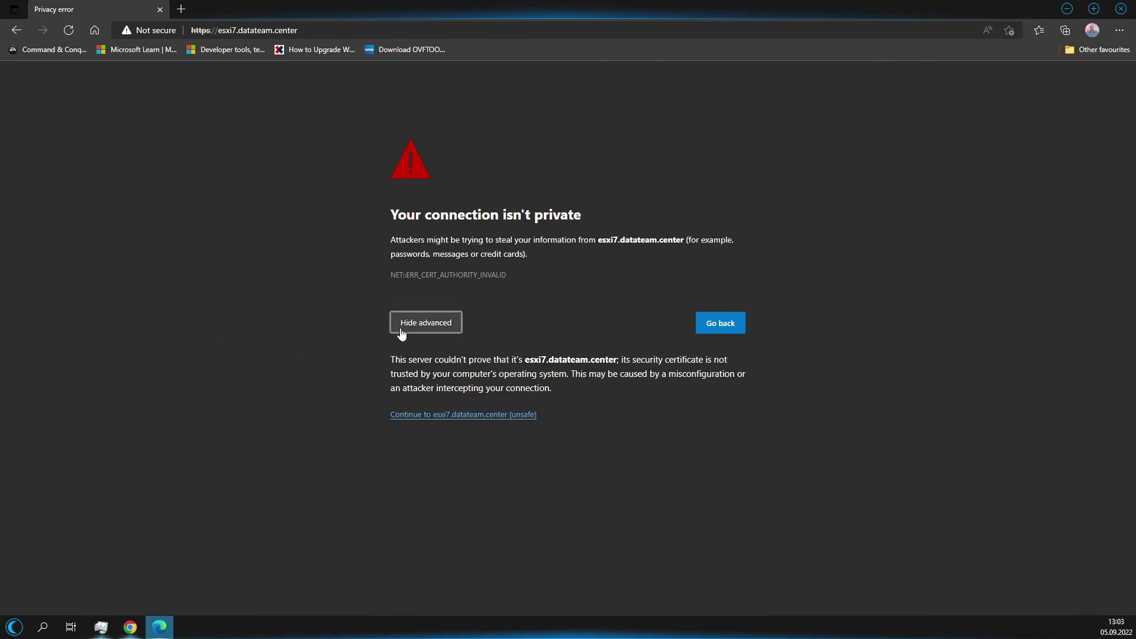
pyautogui.click(460, 412)
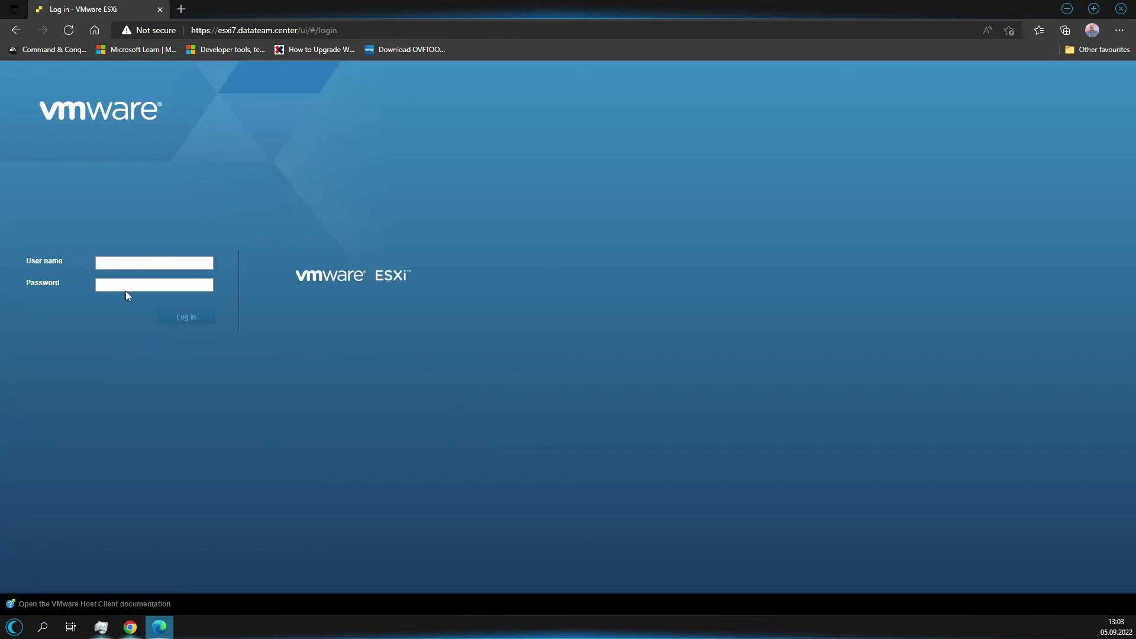
# - Log in to the ESXi host as root with the account password
pyautogui.click(120, 268)
pyautogui.write('ro')
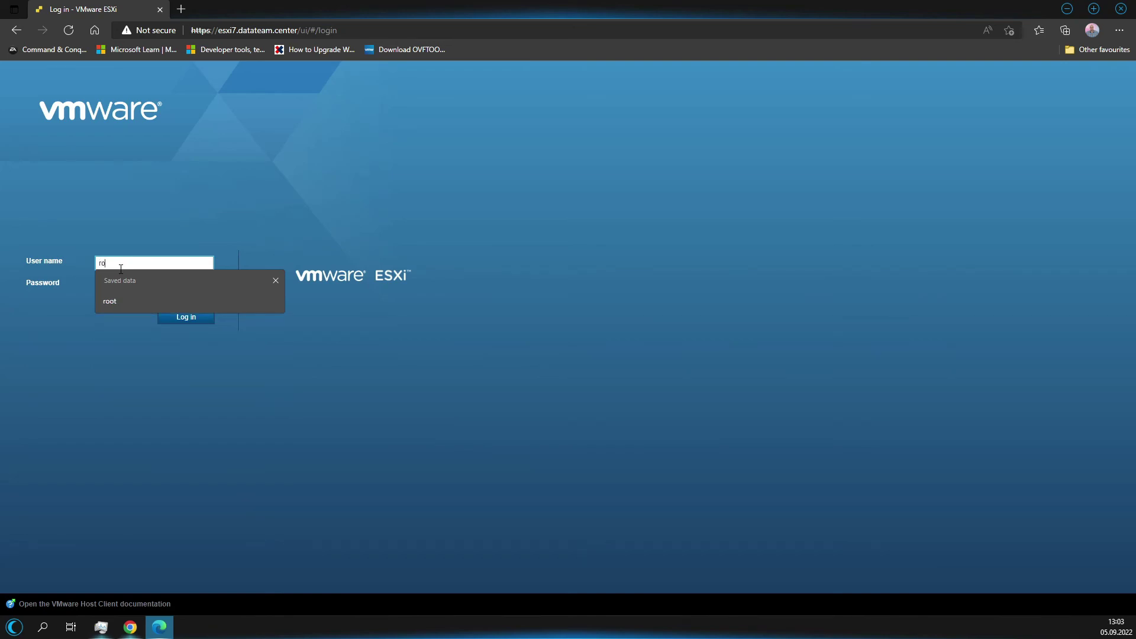
pyautogui.write('ot')
pyautogui.press('Tab')
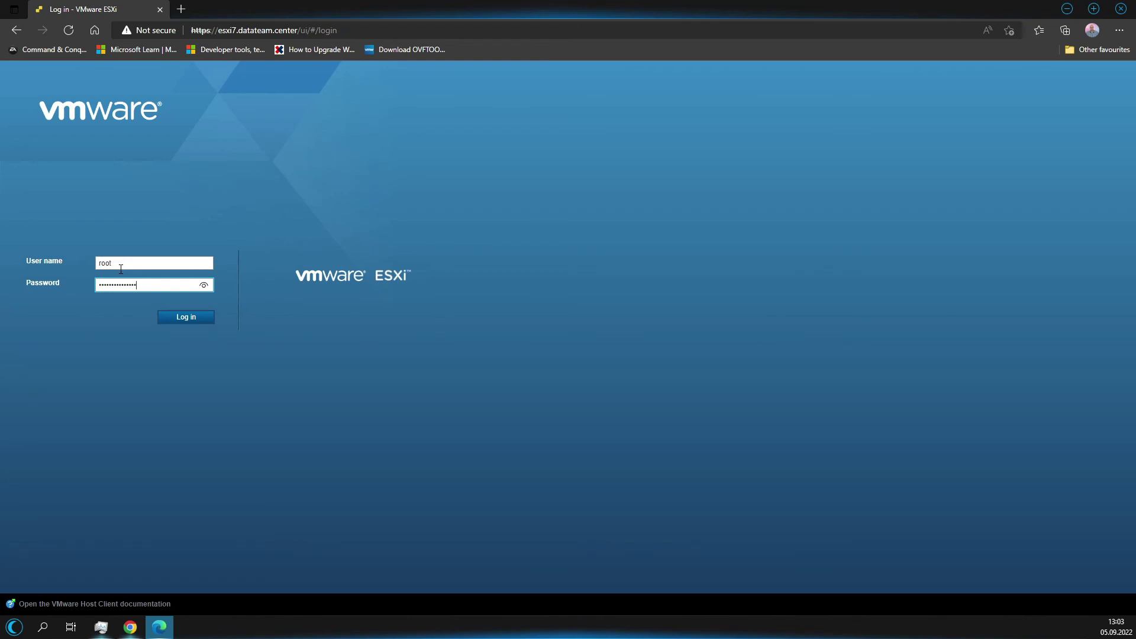
pyautogui.press('Return')
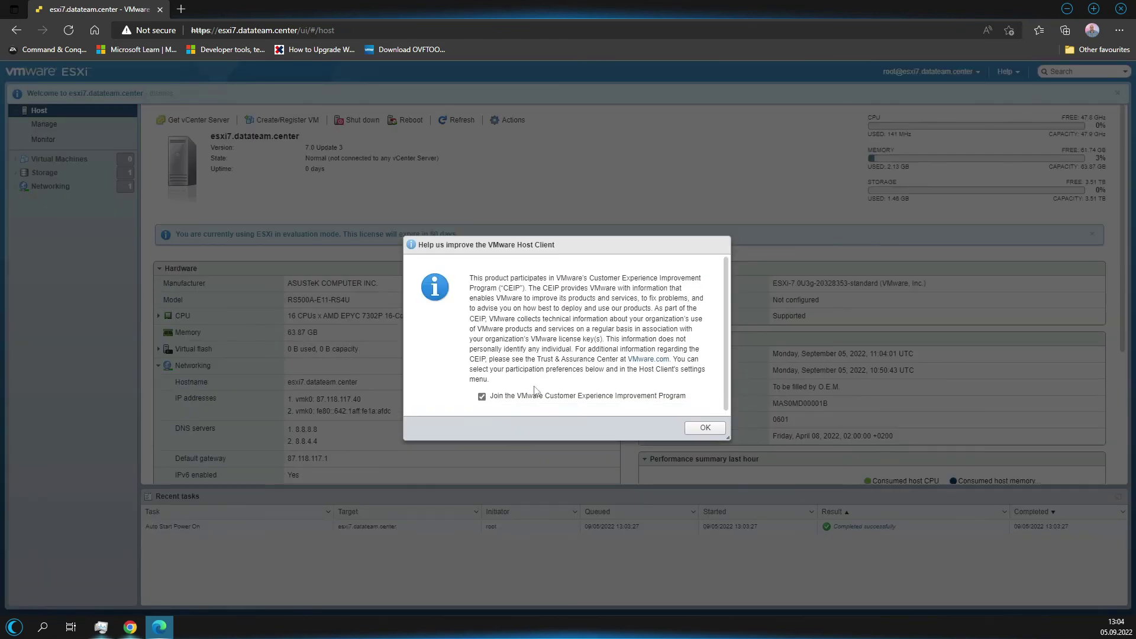
# - Accept joining the VMware Customer Experience Improvement Program and dismiss the welcome banner
pyautogui.click(713, 427)
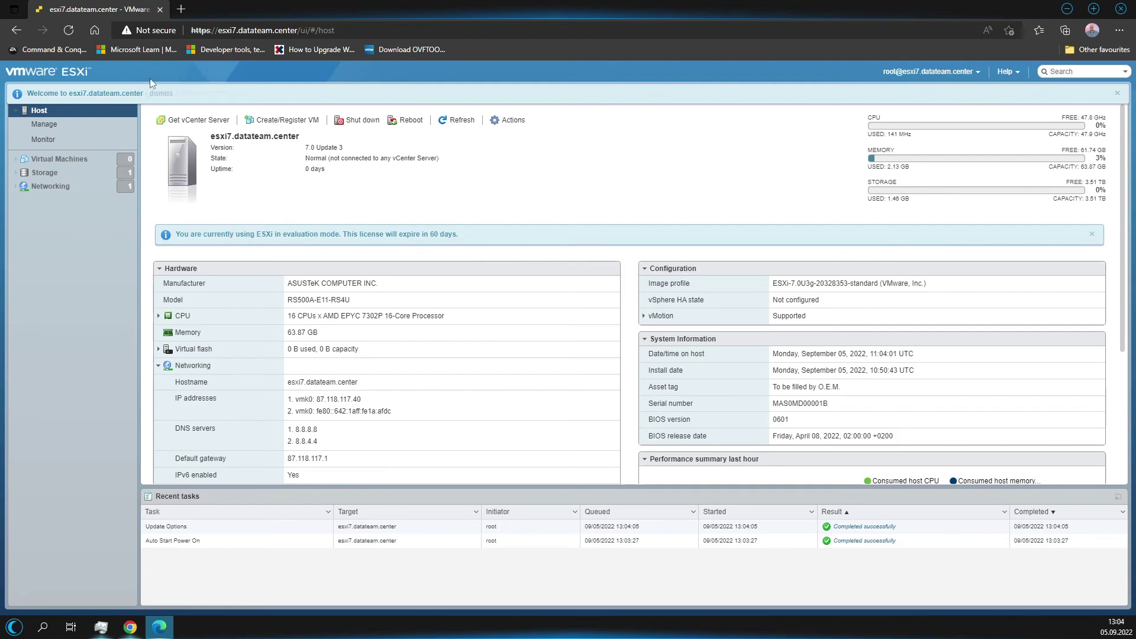
pyautogui.click(1116, 96)
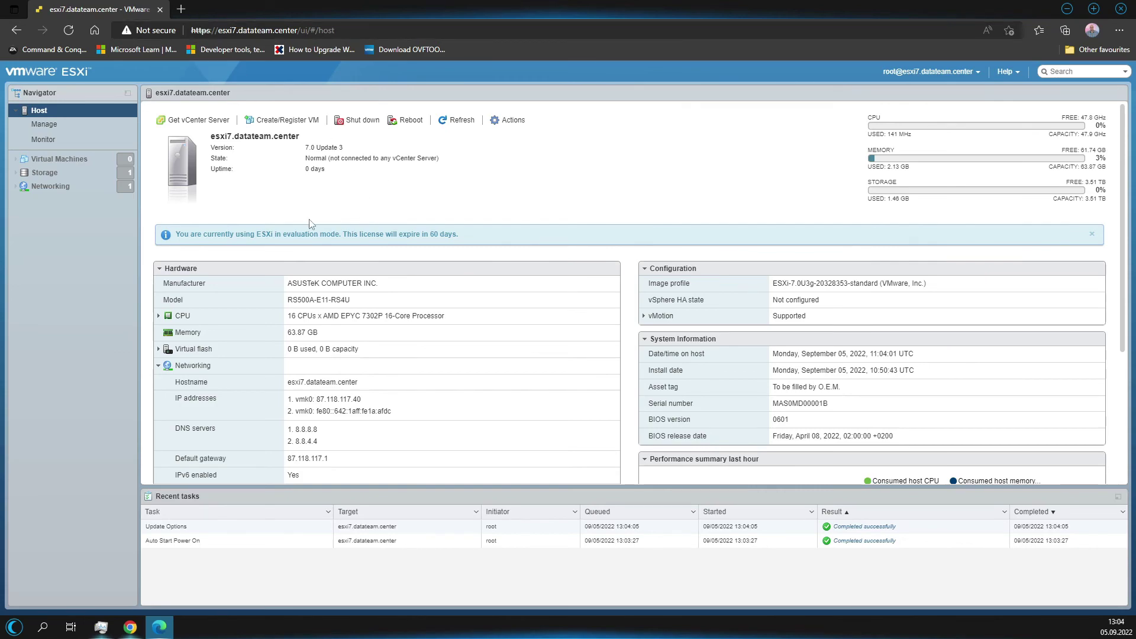
pyautogui.scroll(-2, 379, 296)
pyautogui.scroll(2, 408, 326)
# - View the host's licensing details and the license assignment form, then close the form without assigning a key
pyautogui.click(83, 124)
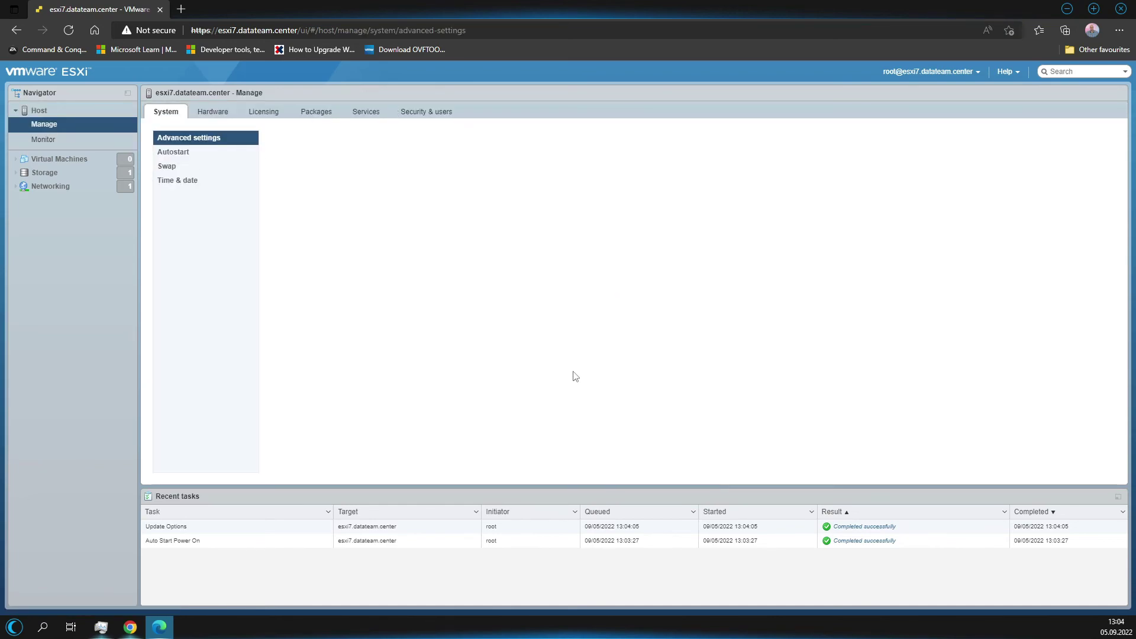
pyautogui.click(265, 113)
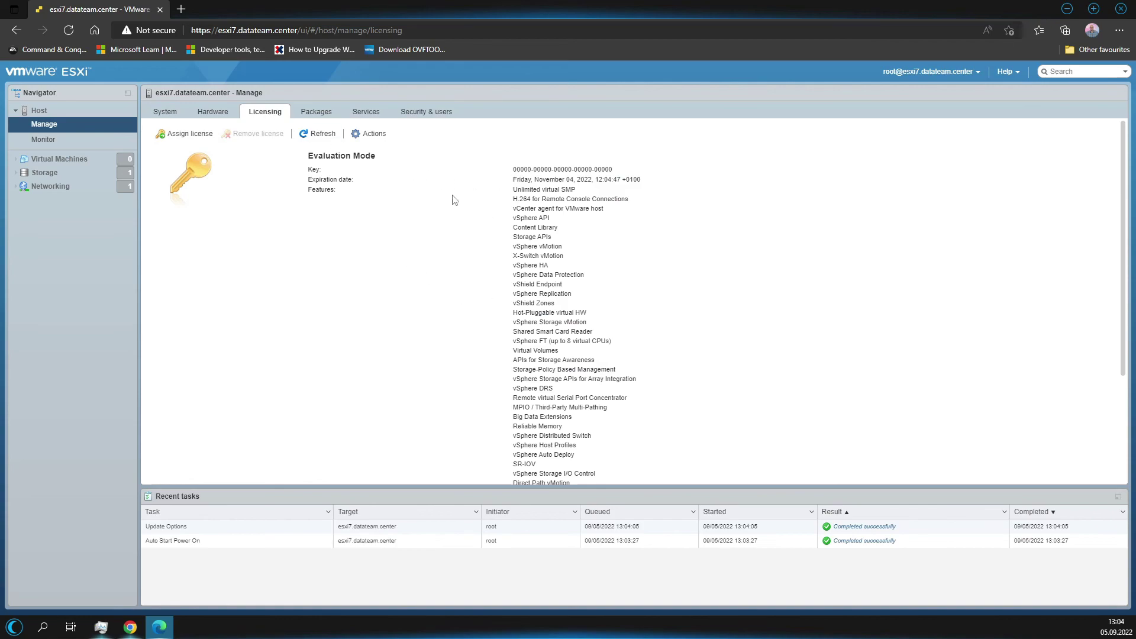
pyautogui.click(173, 140)
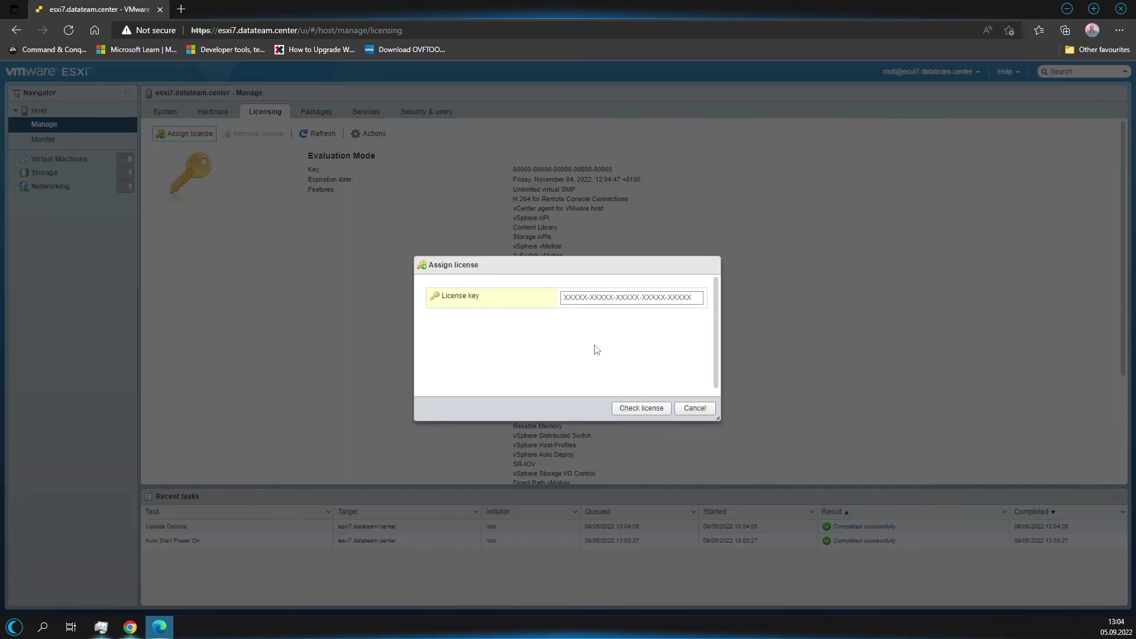
pyautogui.click(578, 305)
pyautogui.click(694, 410)
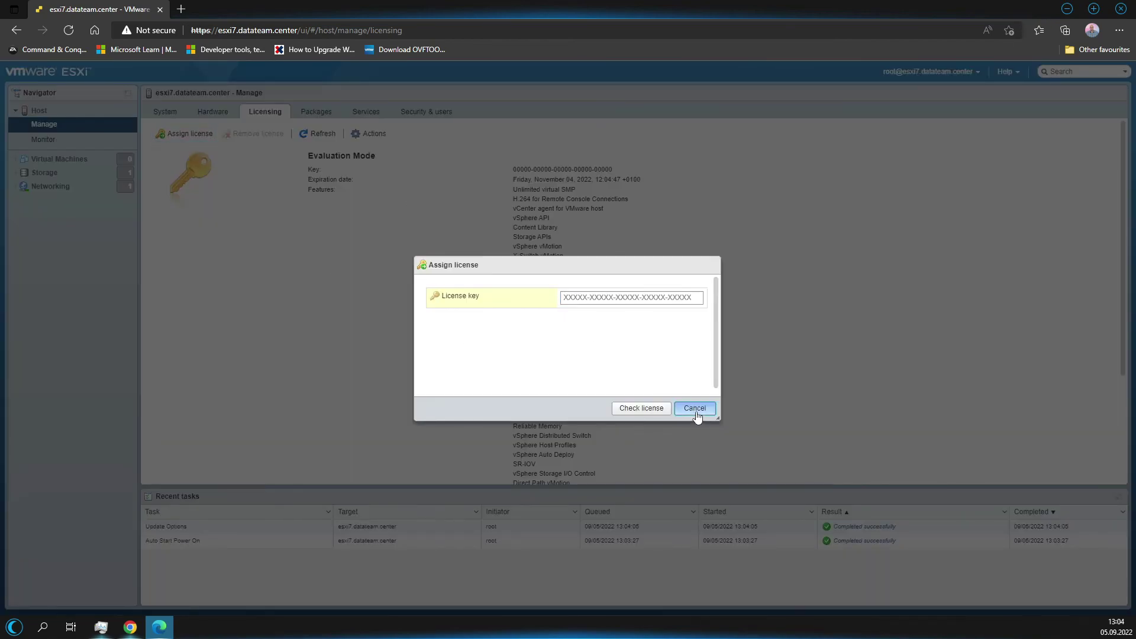
# - Look through the host's installed packages and its PCI devices
pyautogui.click(323, 118)
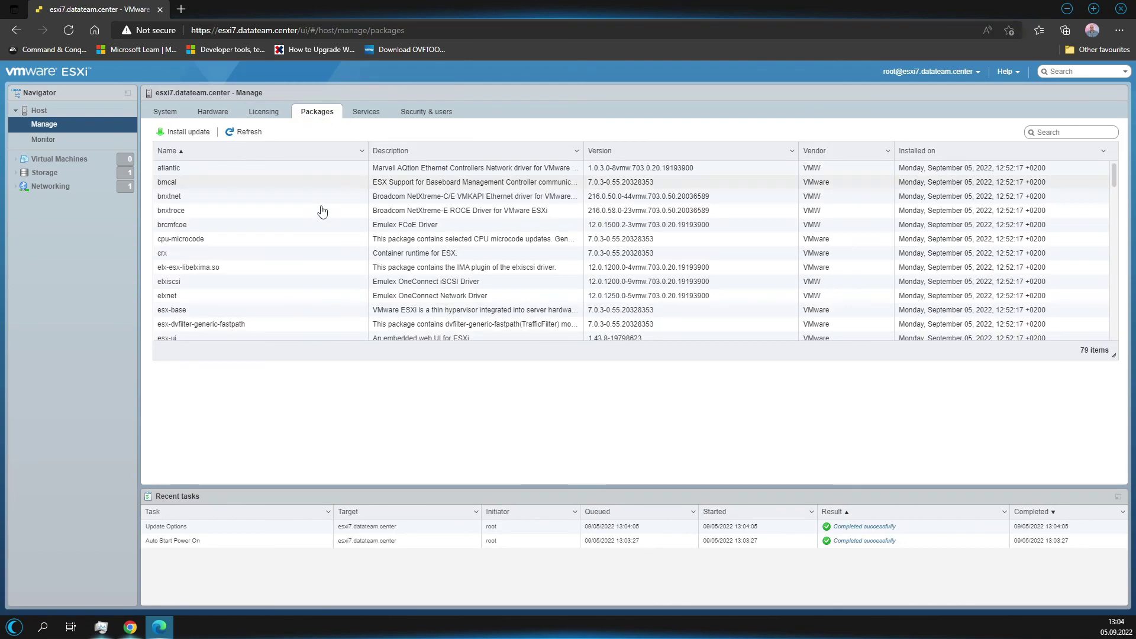
pyautogui.scroll(-12, 274, 261)
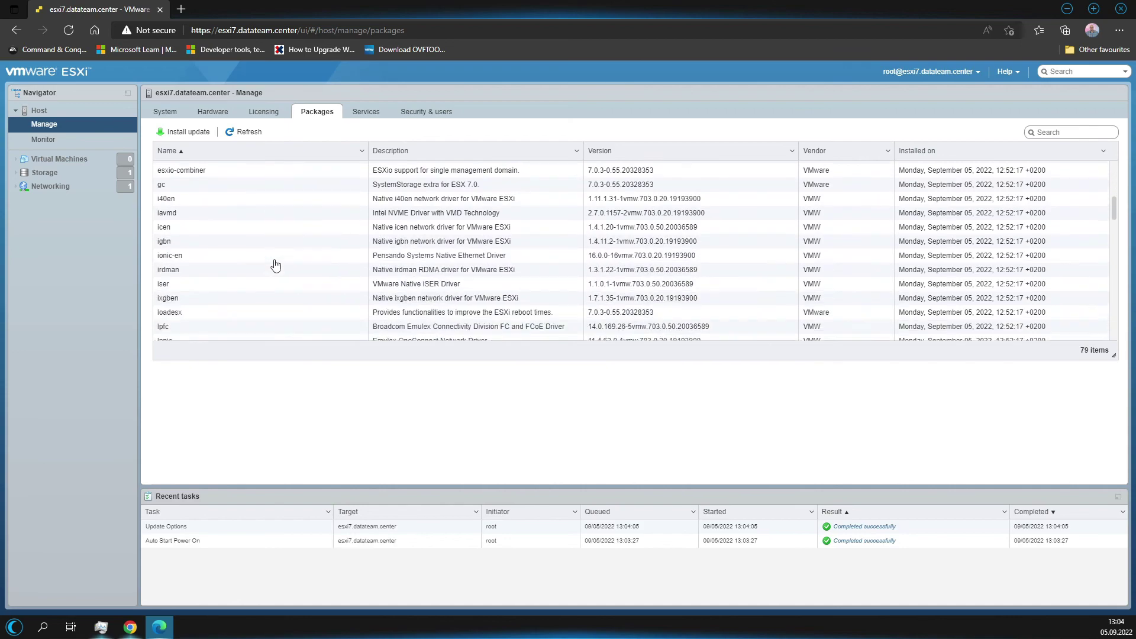
pyautogui.scroll(-3, 274, 262)
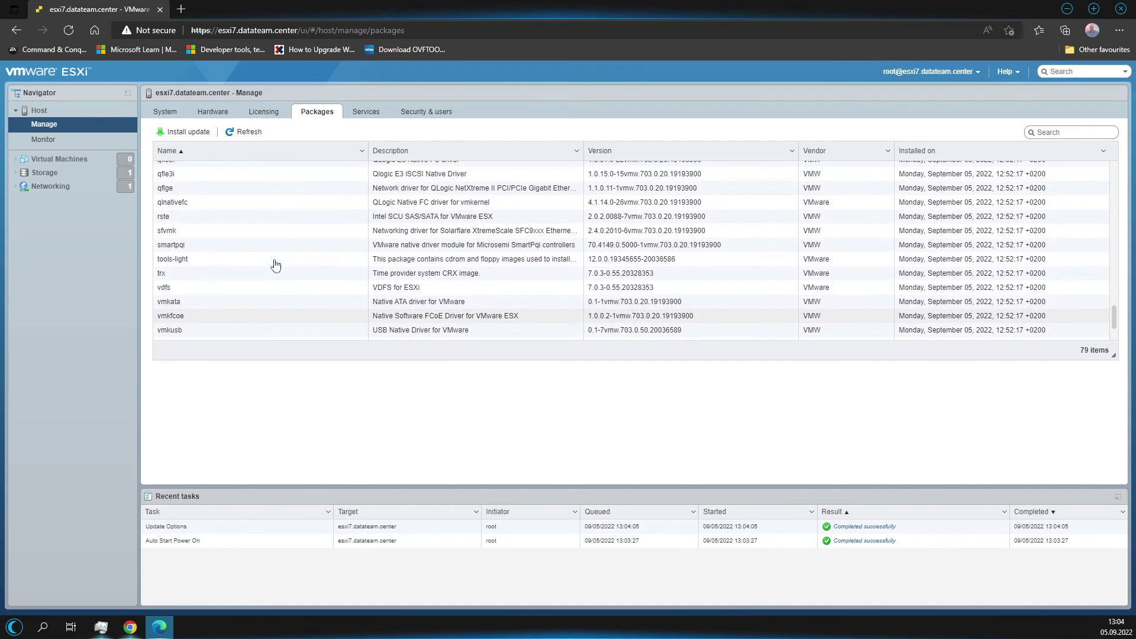
pyautogui.click(219, 118)
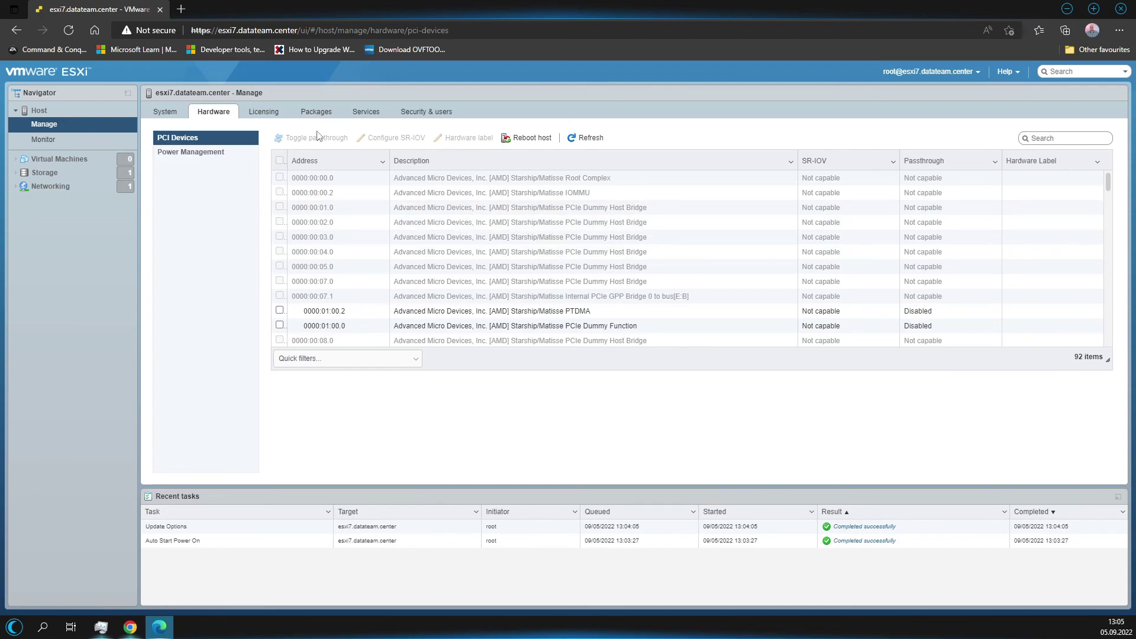
# - Review the host's services and their running status
pyautogui.click(371, 115)
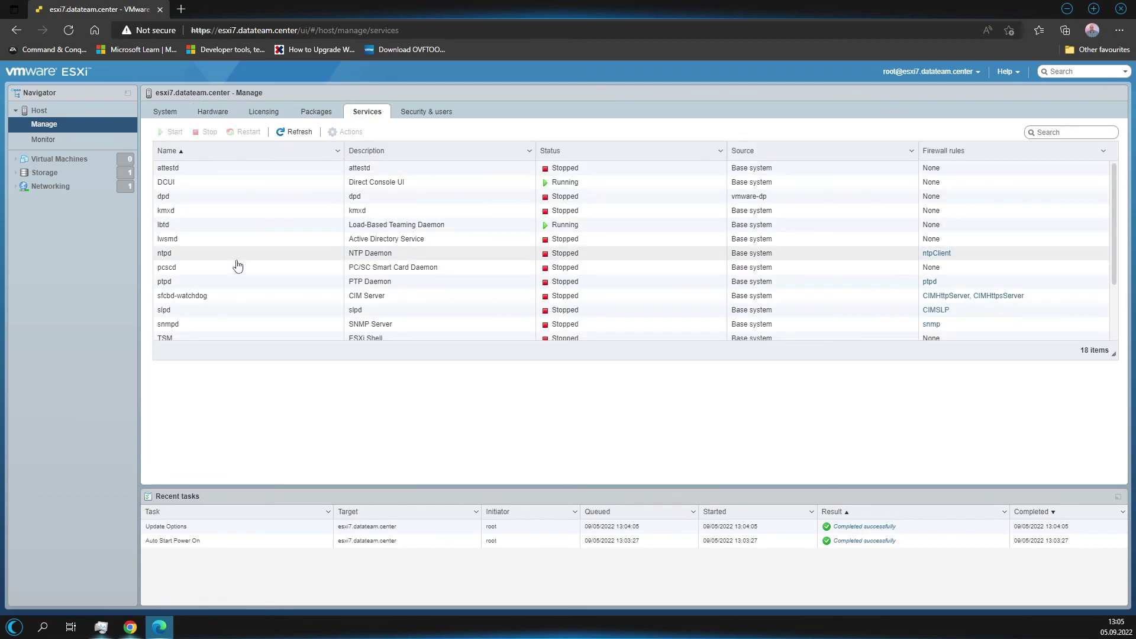
pyautogui.scroll(-1, 230, 266)
pyautogui.scroll(-2, 230, 265)
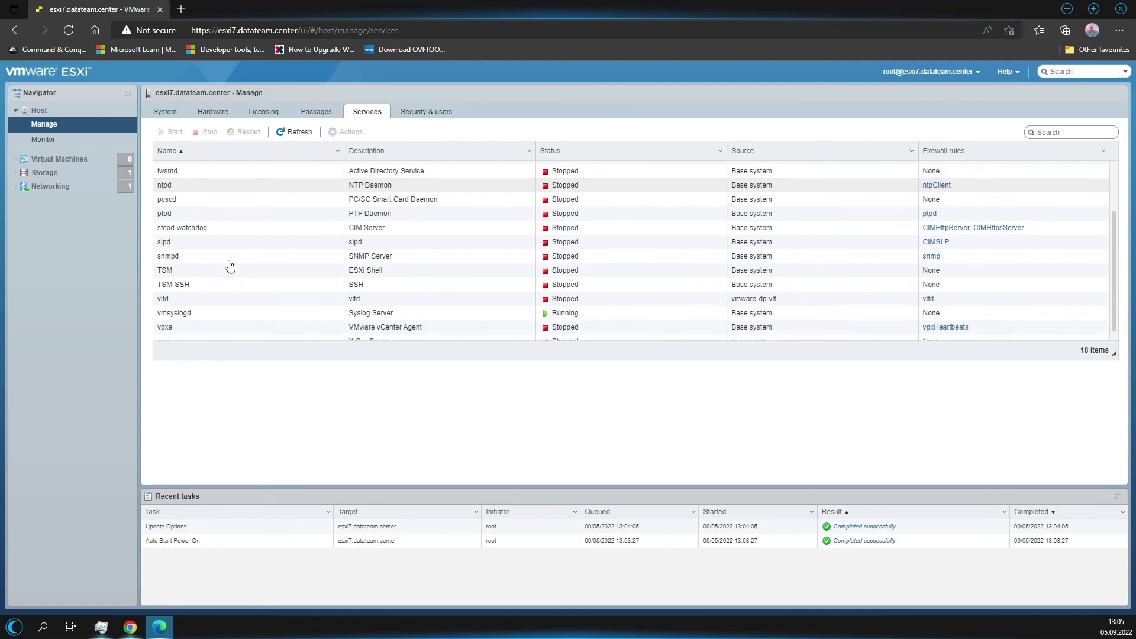
pyautogui.scroll(3, 229, 262)
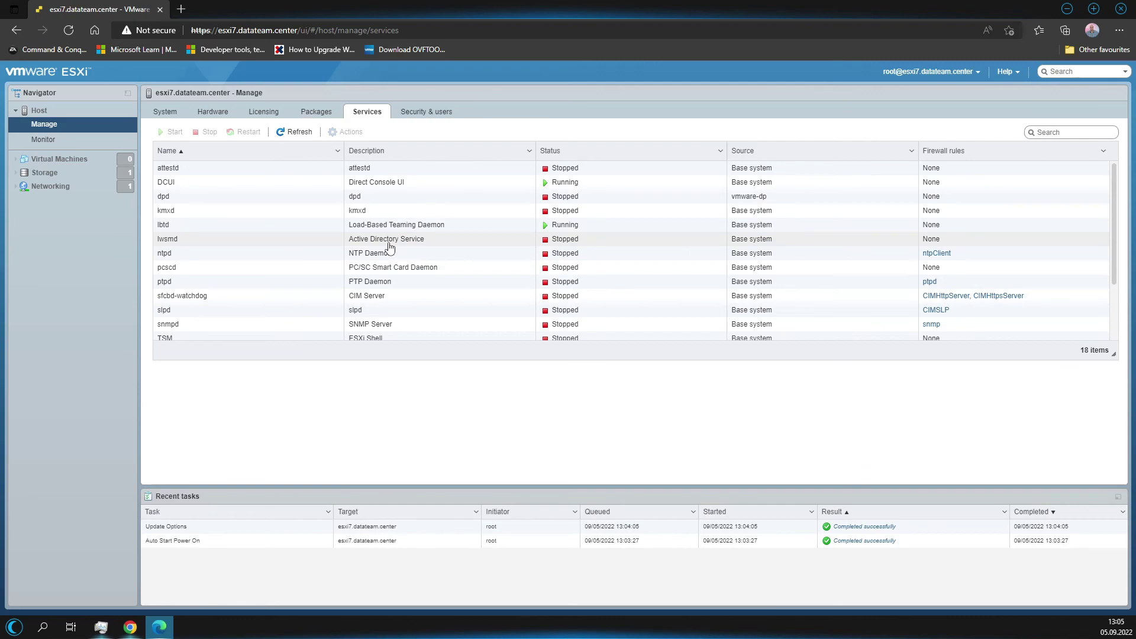
# - Inspect the NTP and PTP settings in the host's time and date configuration, leaving both without saving
pyautogui.click(176, 117)
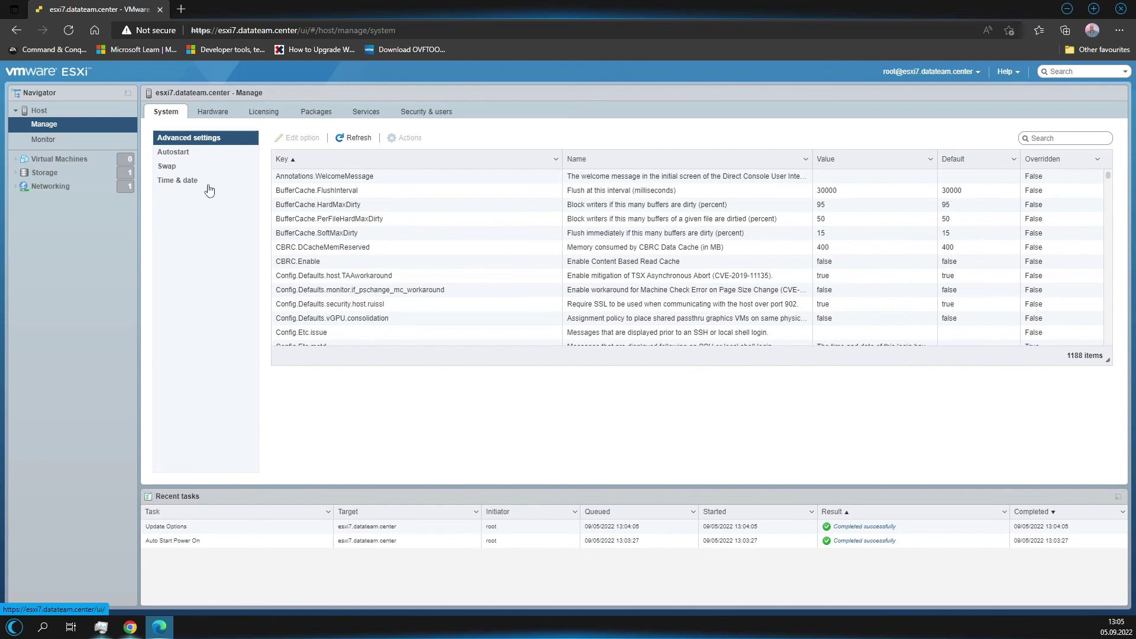
pyautogui.click(207, 182)
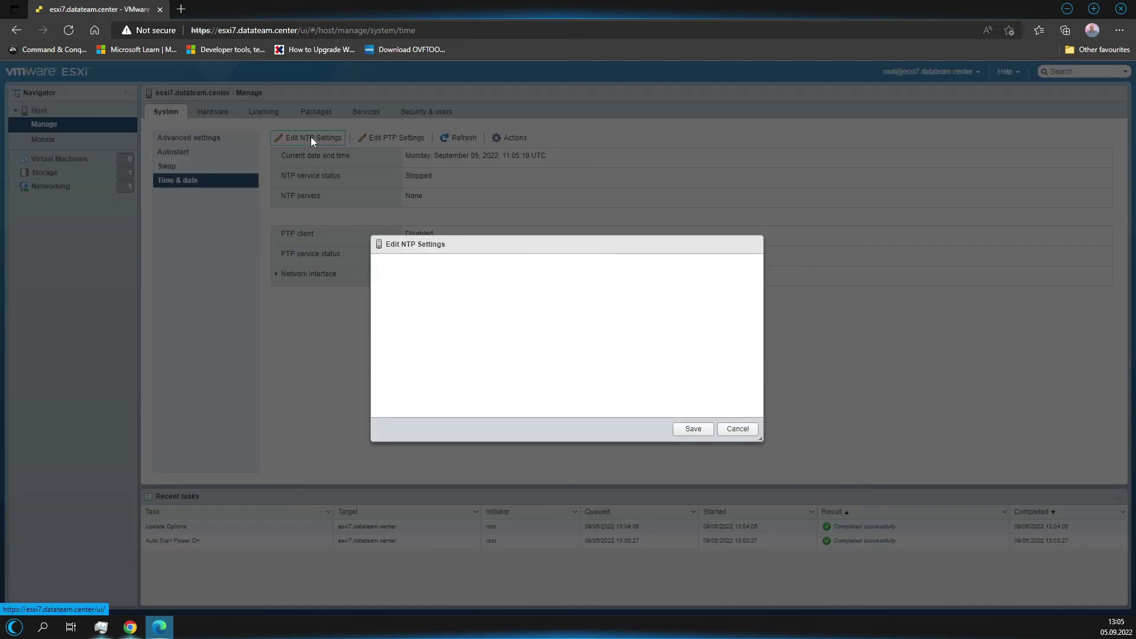
pyautogui.click(311, 137)
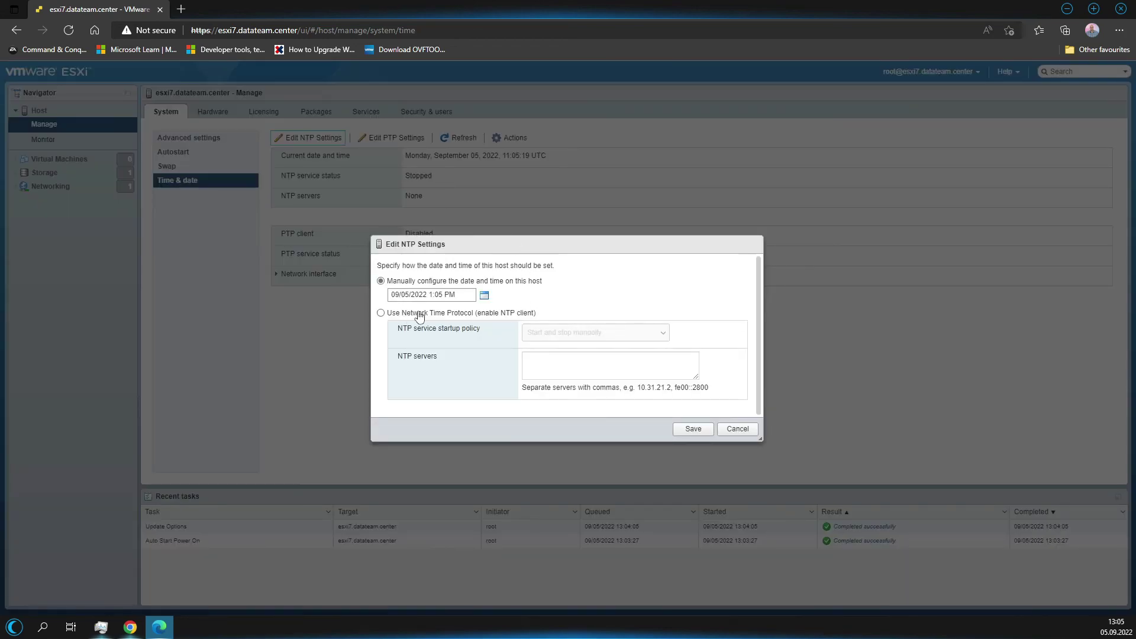
pyautogui.click(738, 430)
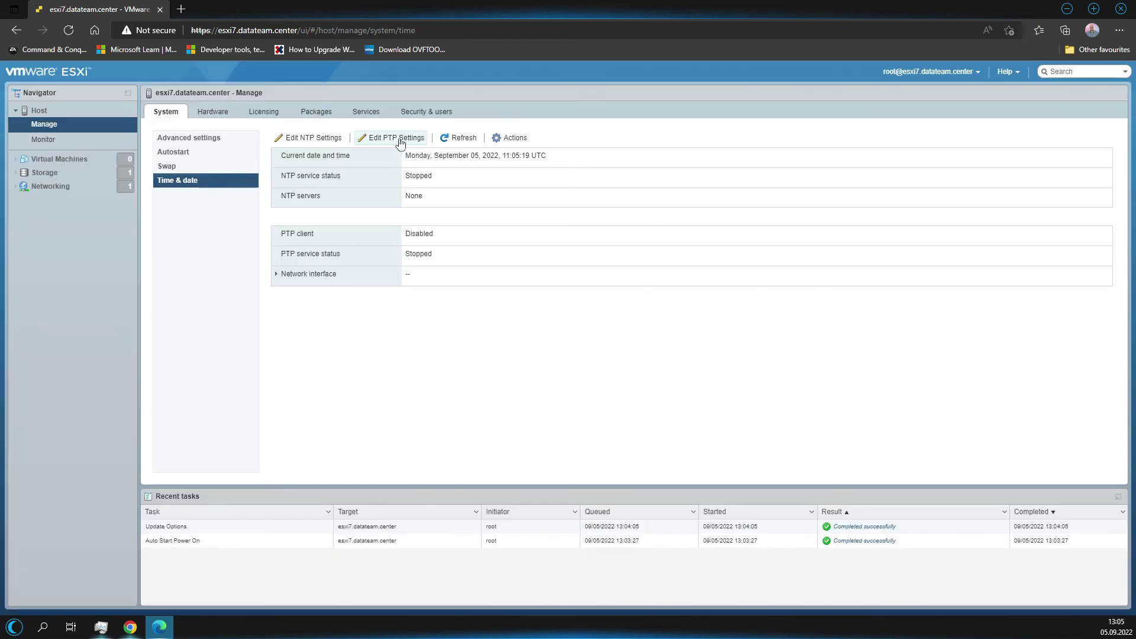
pyautogui.click(398, 138)
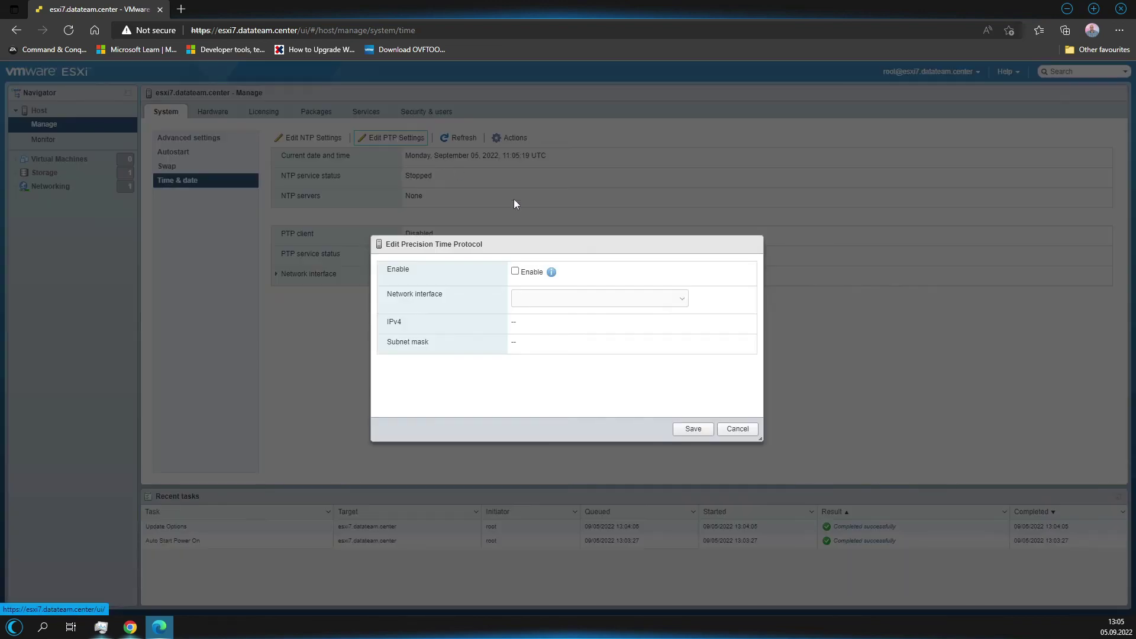
pyautogui.click(738, 430)
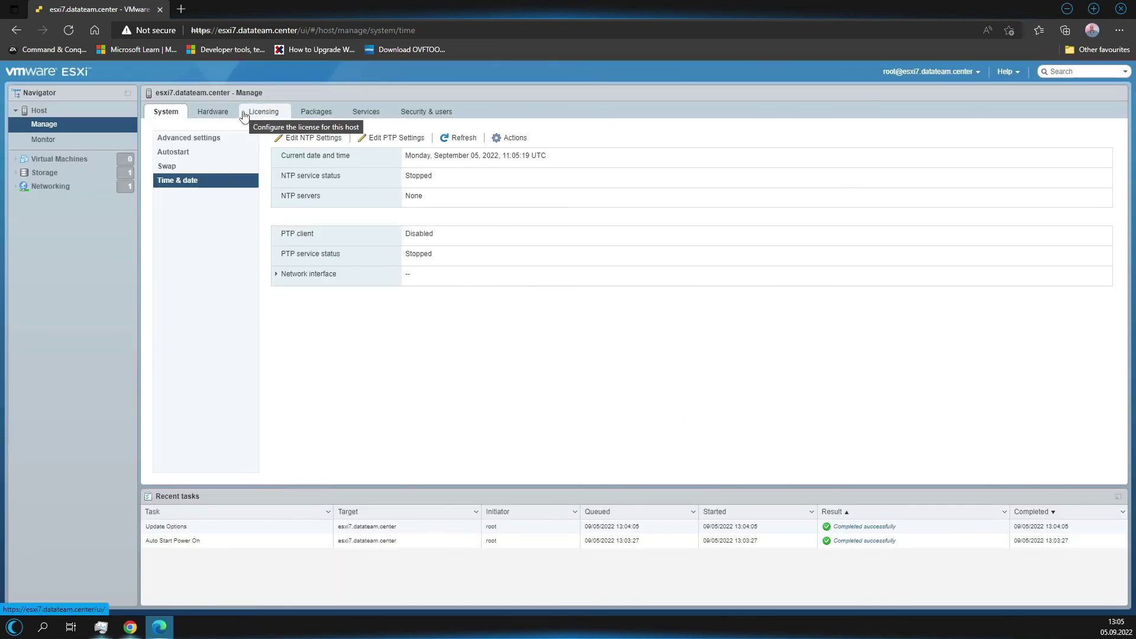
# - Check the host's CPU performance chart and its hardware monitoring for system sensors and storage
pyautogui.click(41, 140)
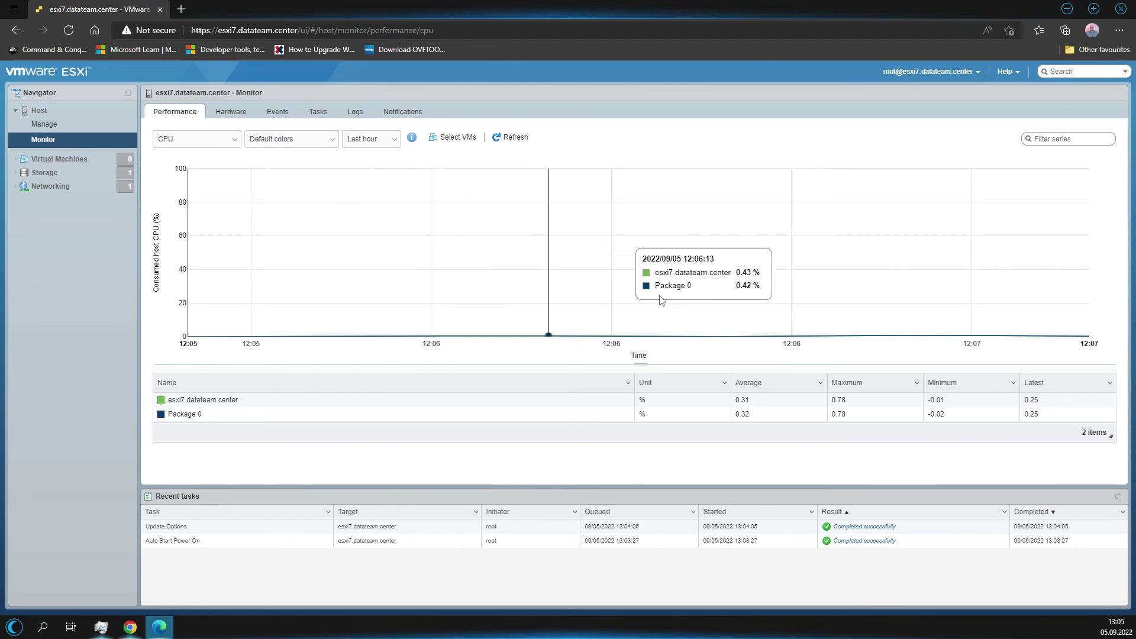
pyautogui.click(231, 112)
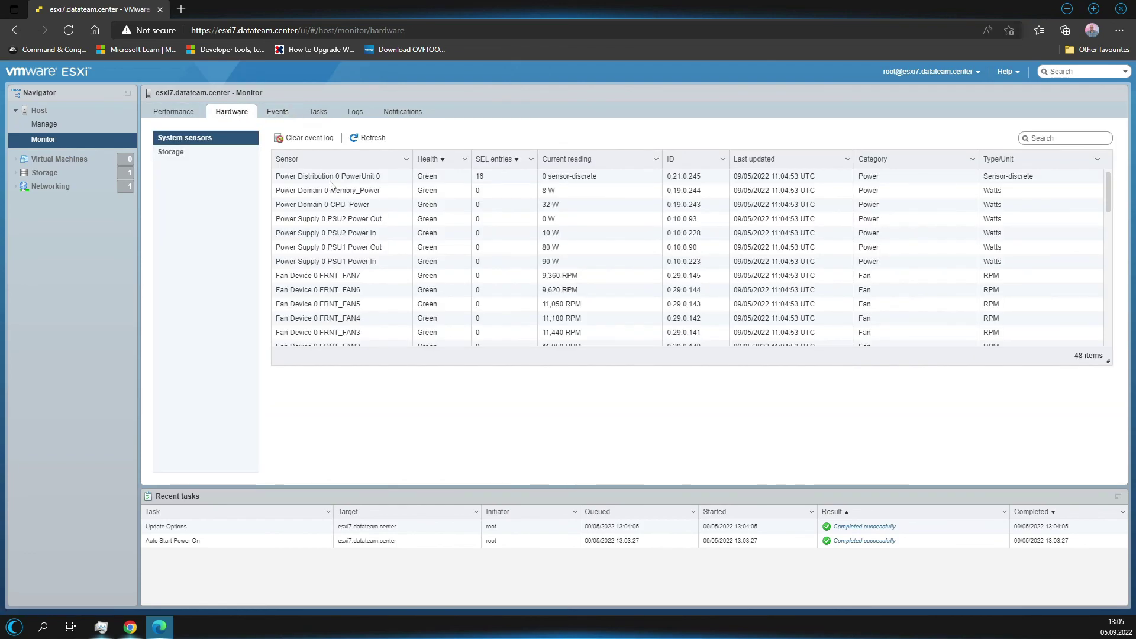
pyautogui.click(186, 157)
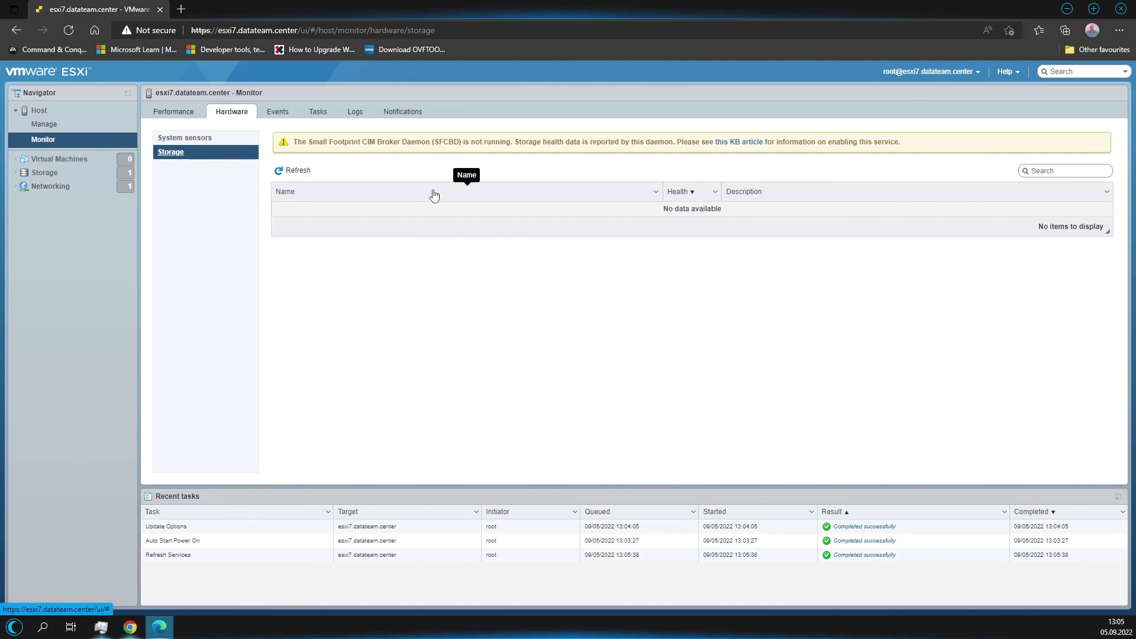
# - Check the host's logs and notifications, then return to the host overview
pyautogui.click(356, 113)
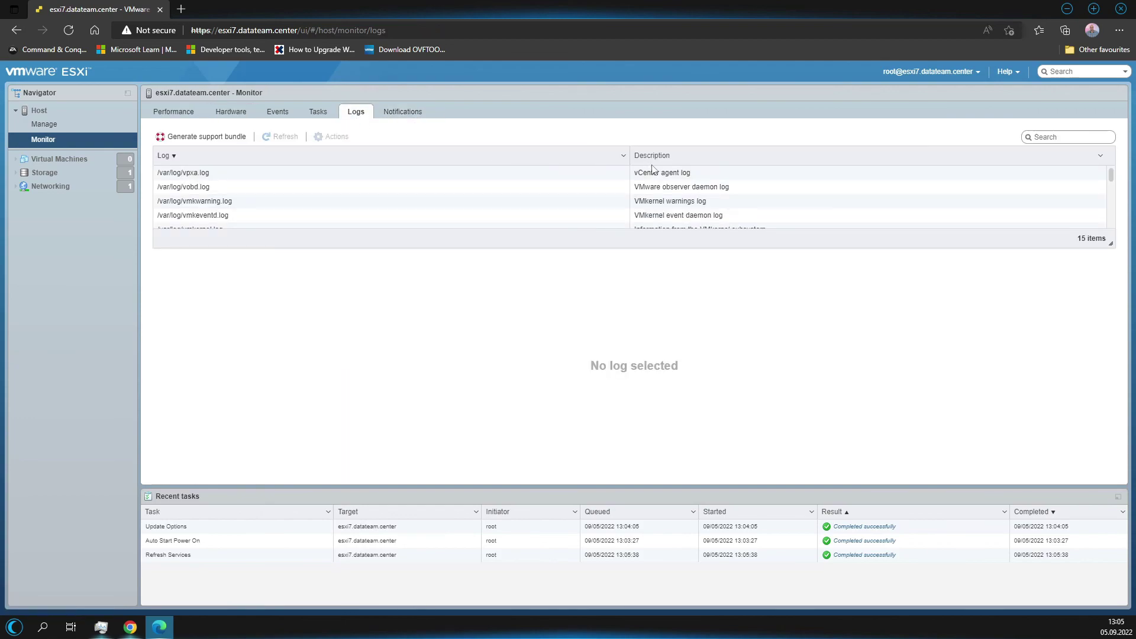
pyautogui.scroll(-3, 641, 177)
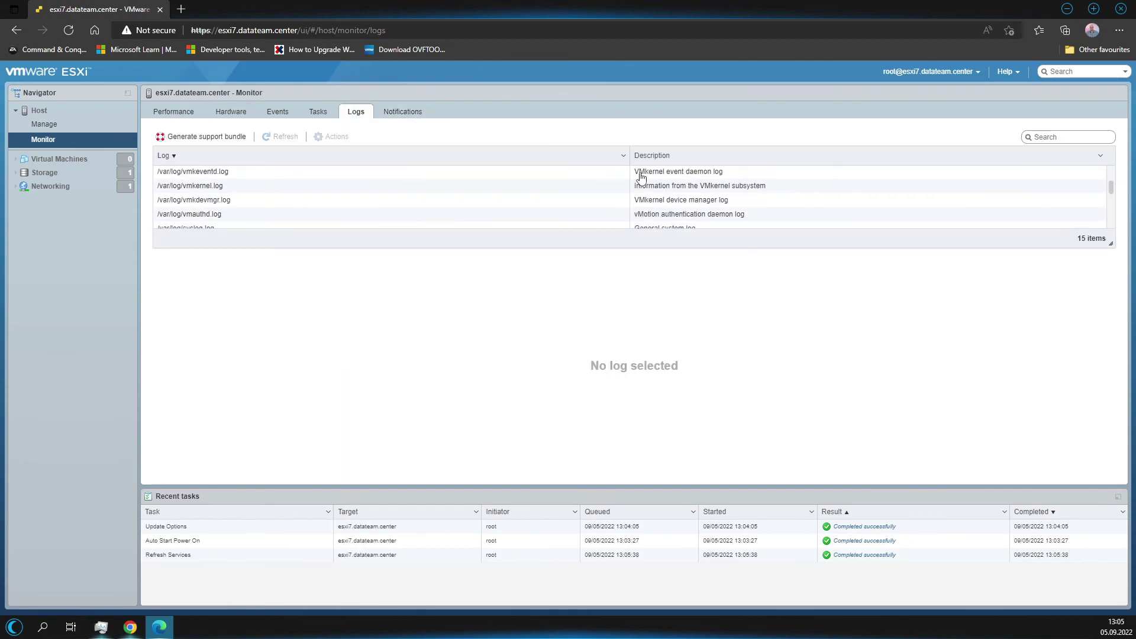
pyautogui.click(411, 114)
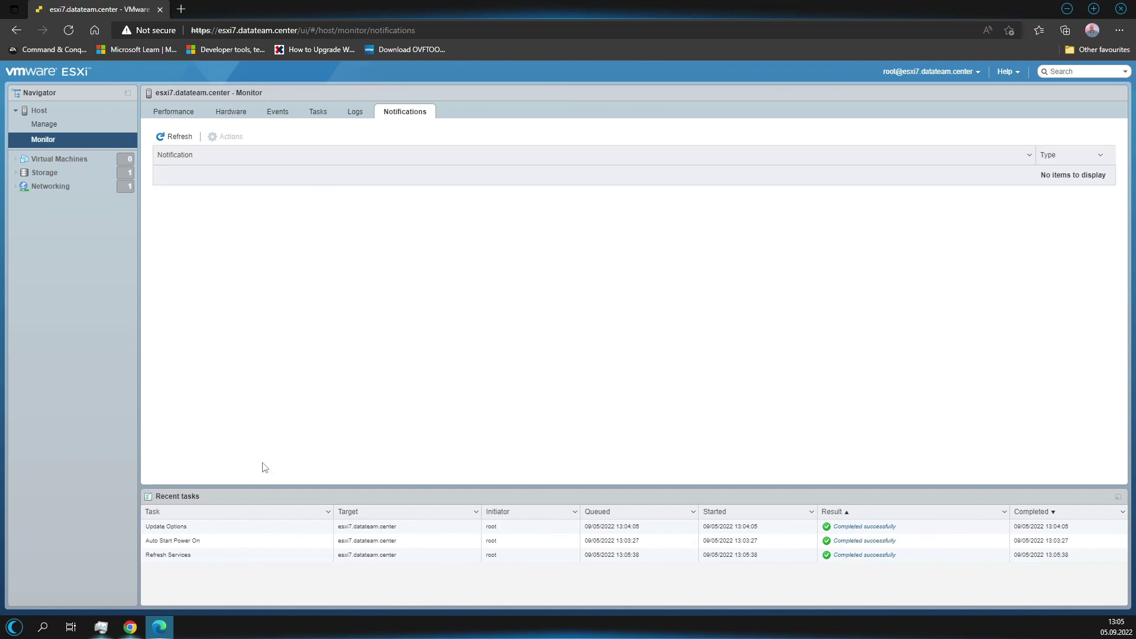
pyautogui.click(54, 112)
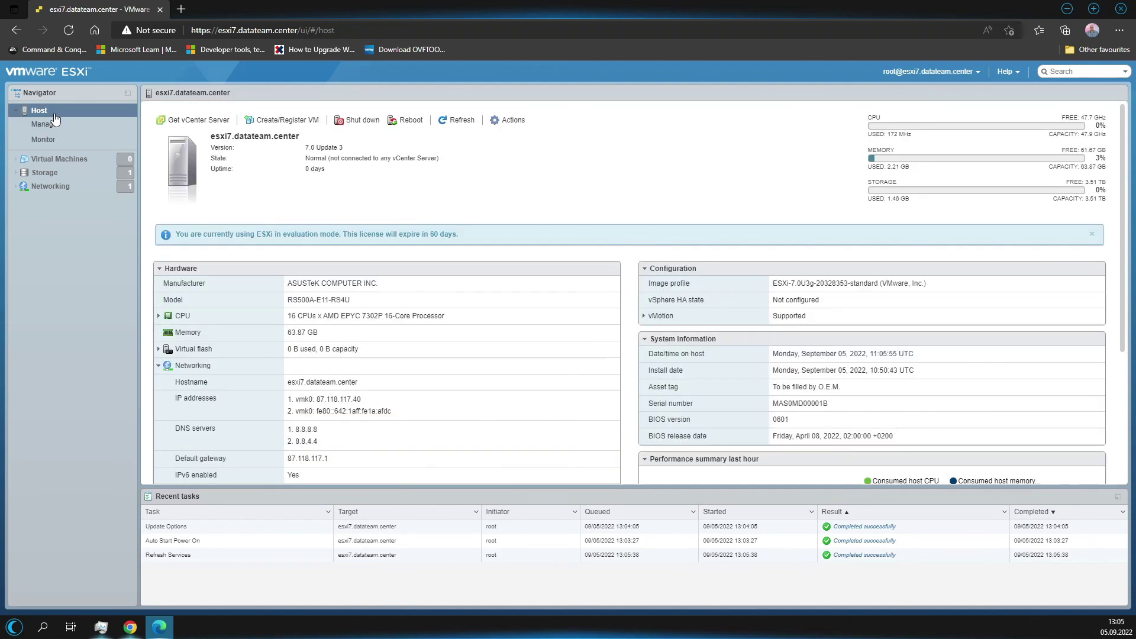